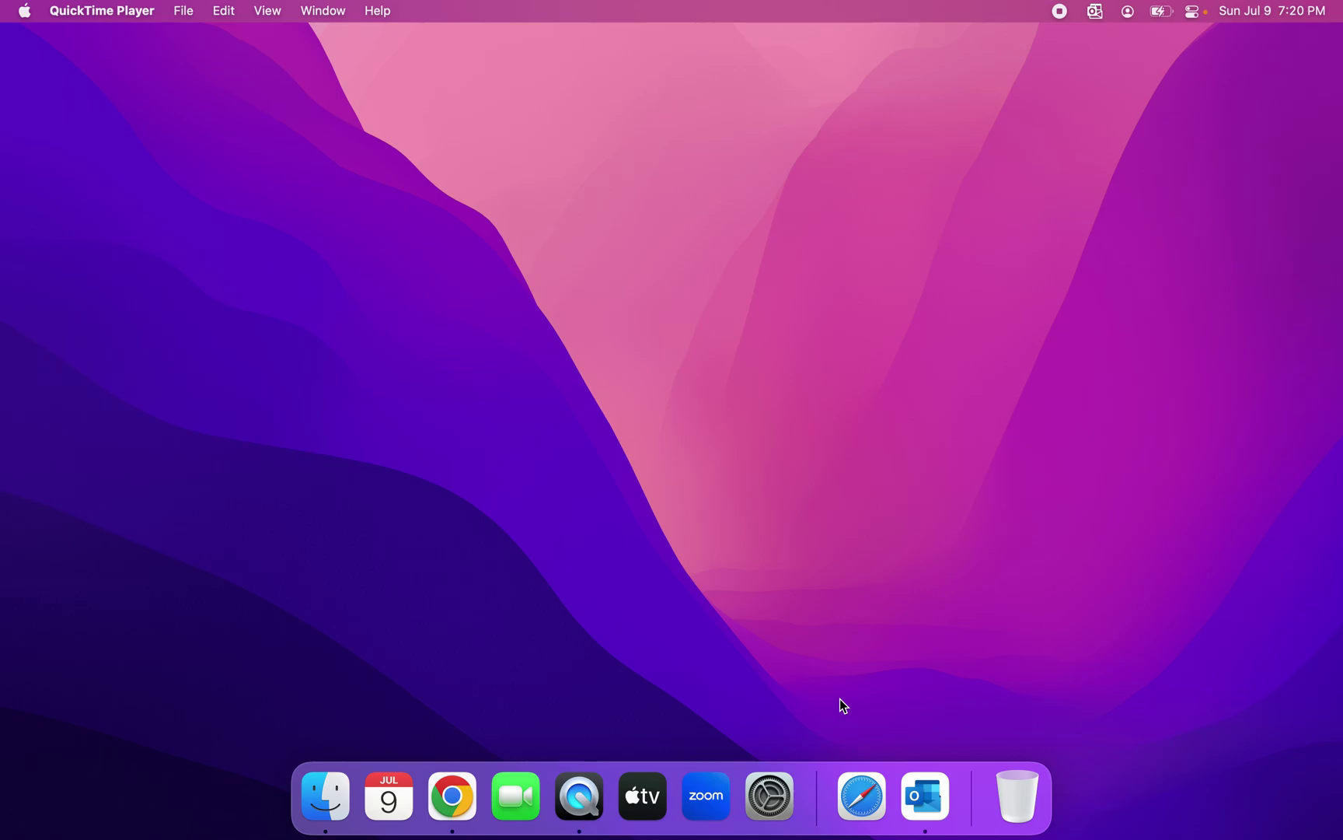
{"action": "left_click", "coordinate": [924, 797]}
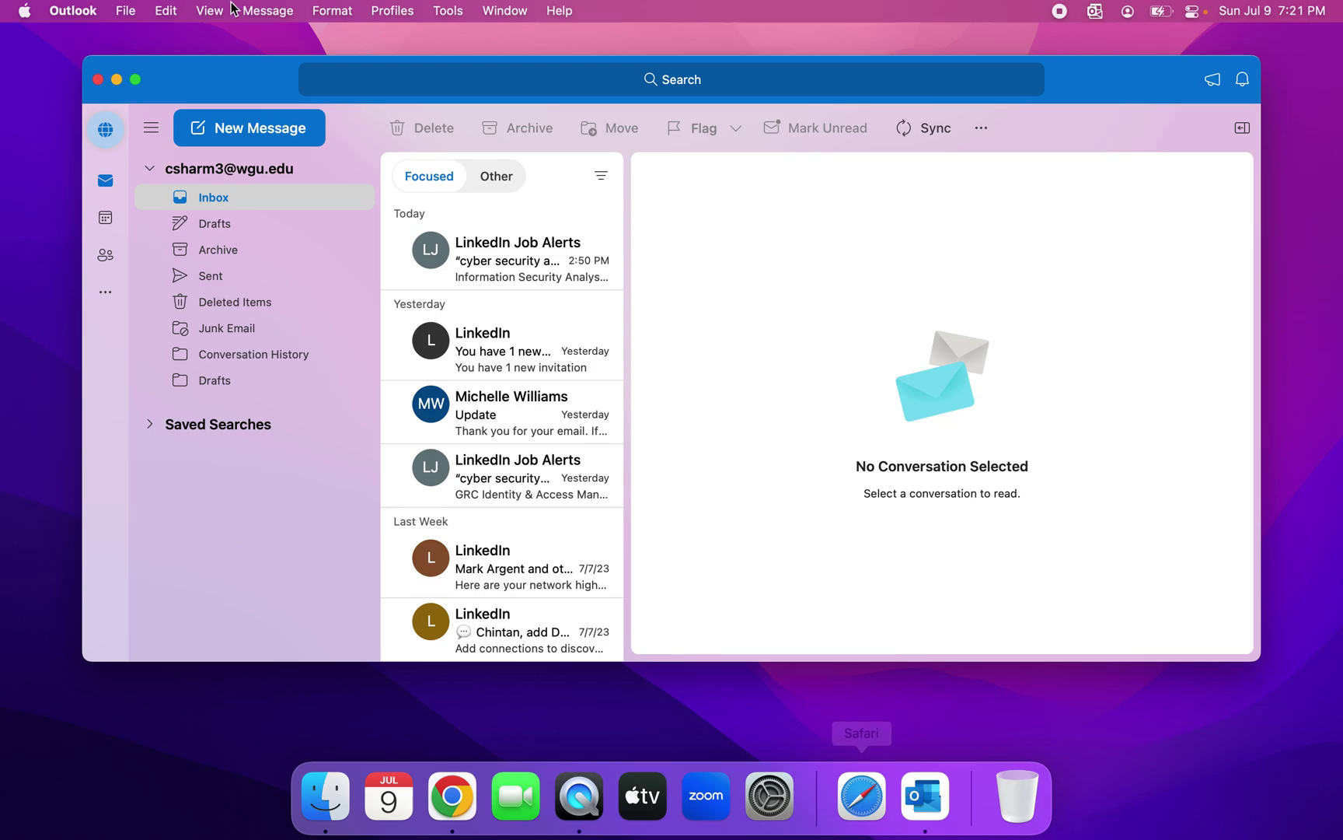
Step: Uncheck New Outlook in the Outlook menu so Outlook relaunches in the legacy interface
{"action": "left_click", "coordinate": [58, 9]}
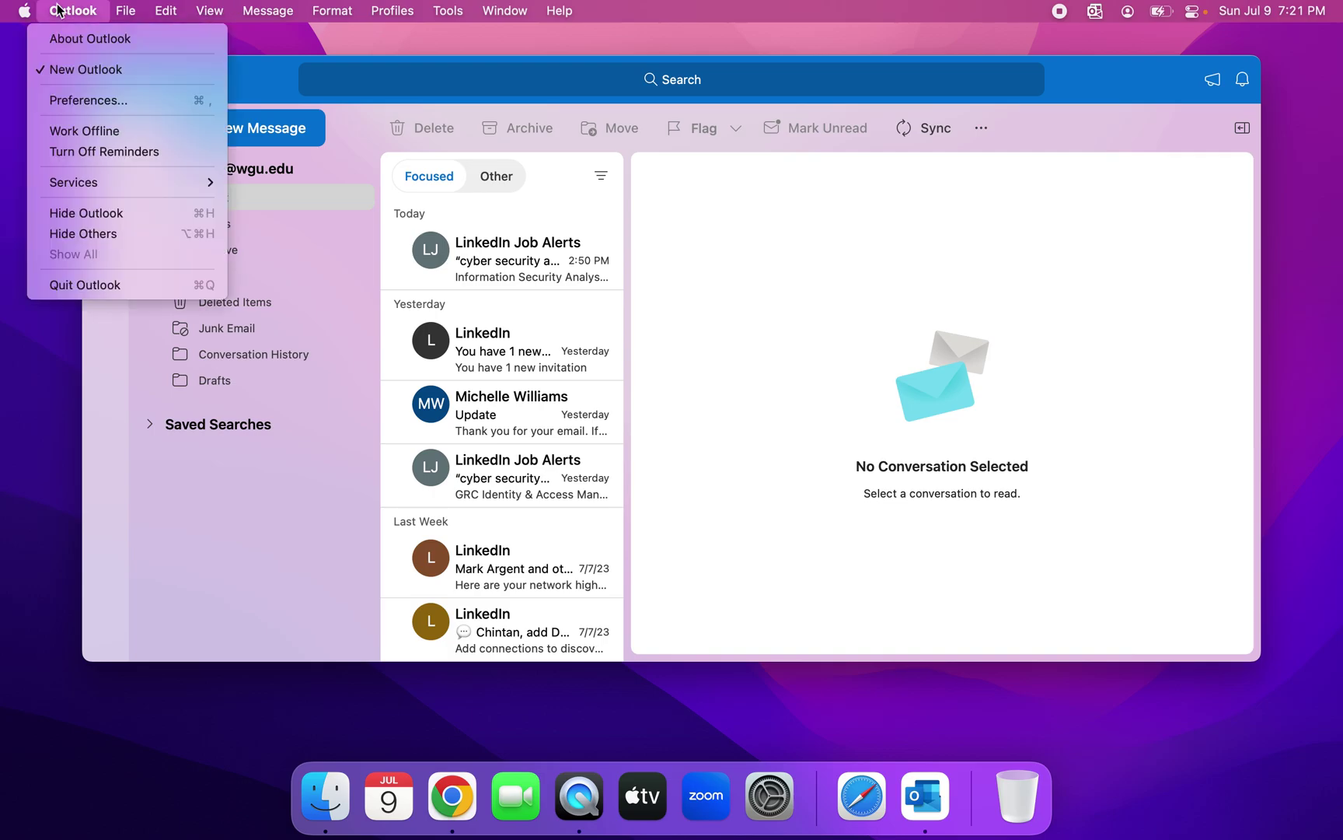
{"action": "left_click", "coordinate": [52, 74]}
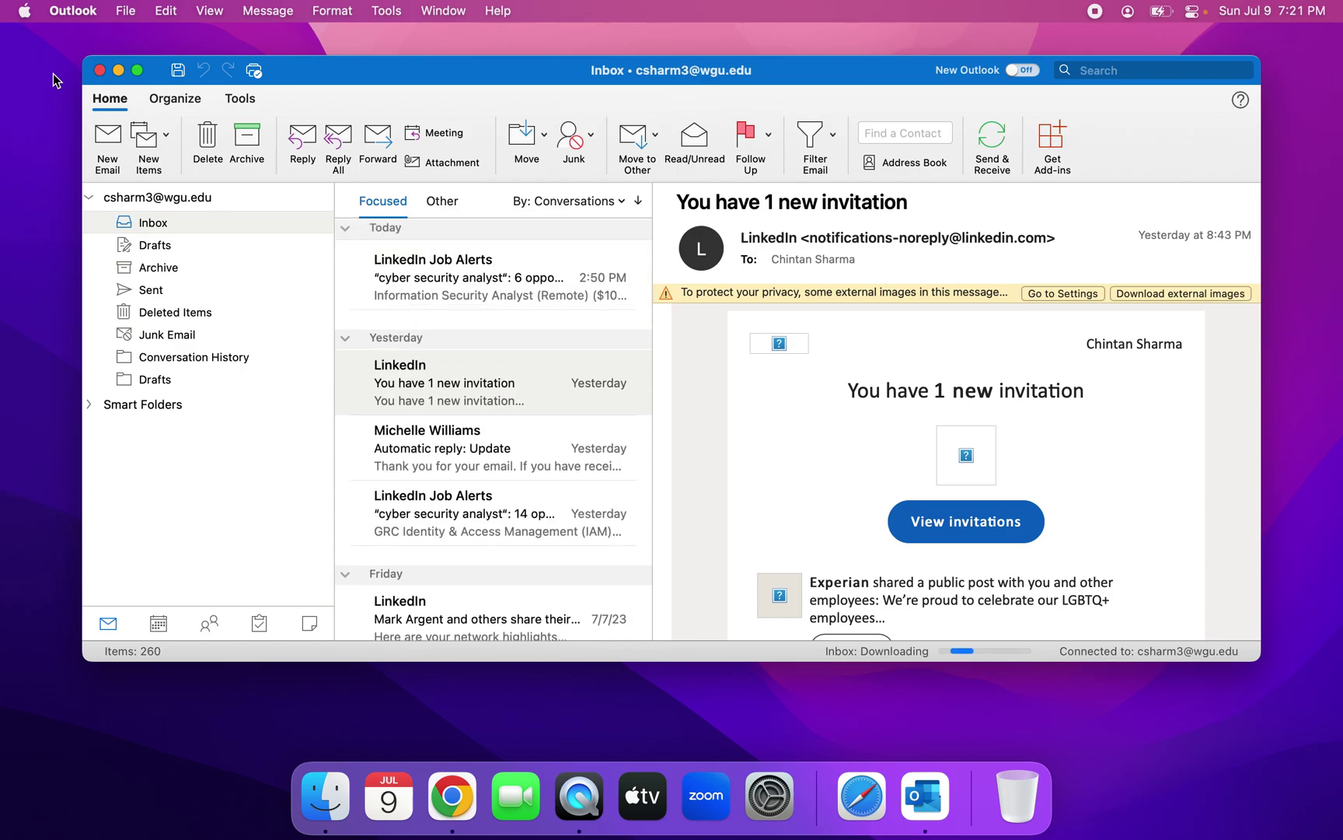
Step: Re-enable New Outlook from the Outlook menu and let Outlook relaunch in the new interface
{"action": "left_click", "coordinate": [61, 21]}
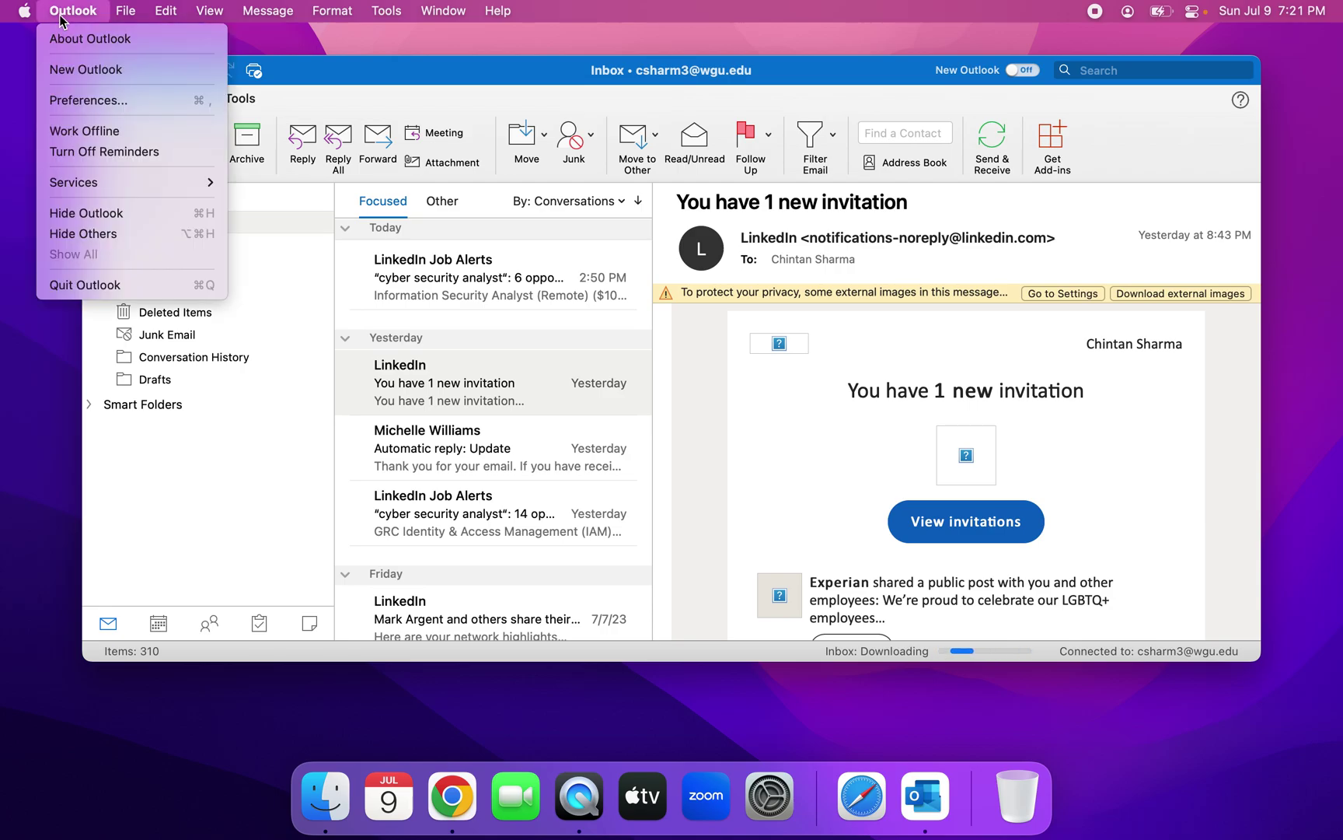
{"action": "left_click", "coordinate": [77, 70]}
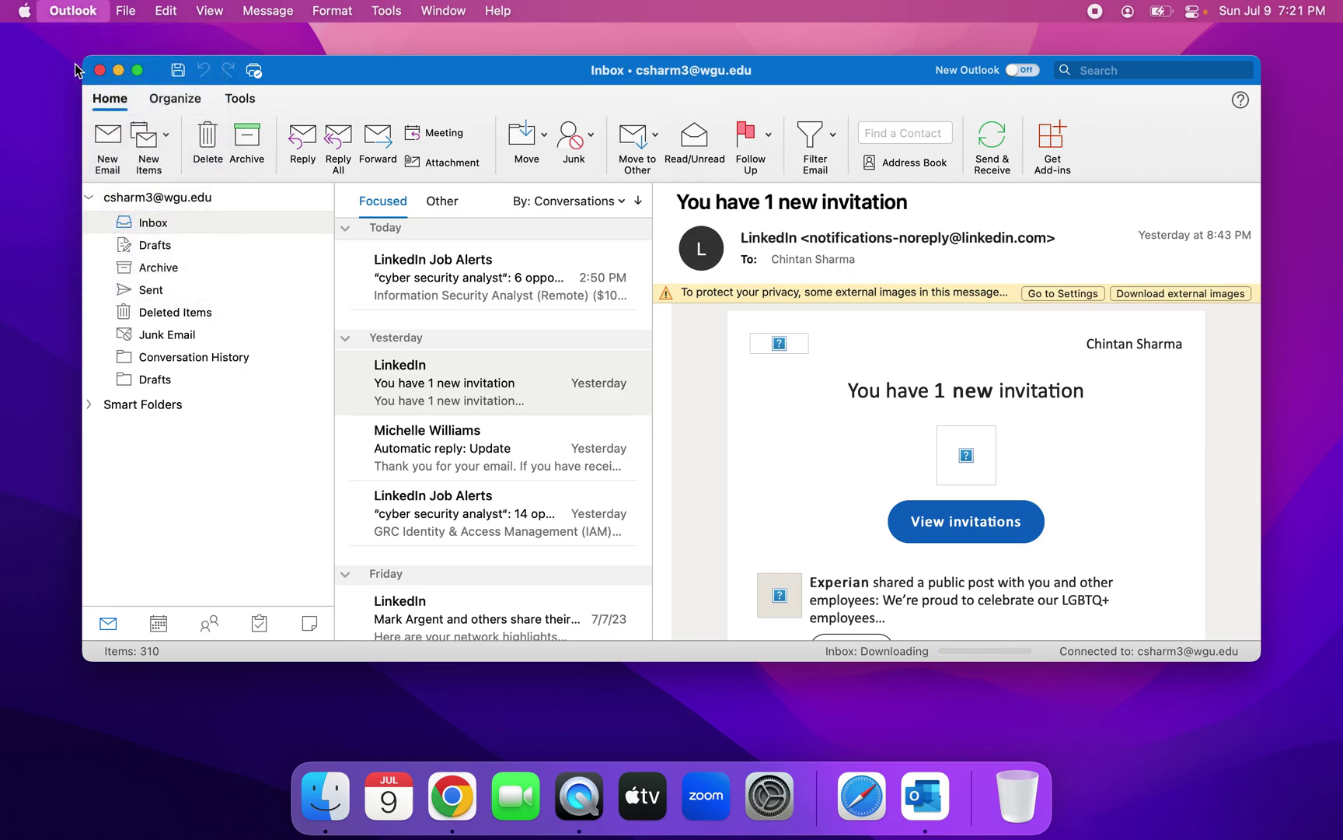